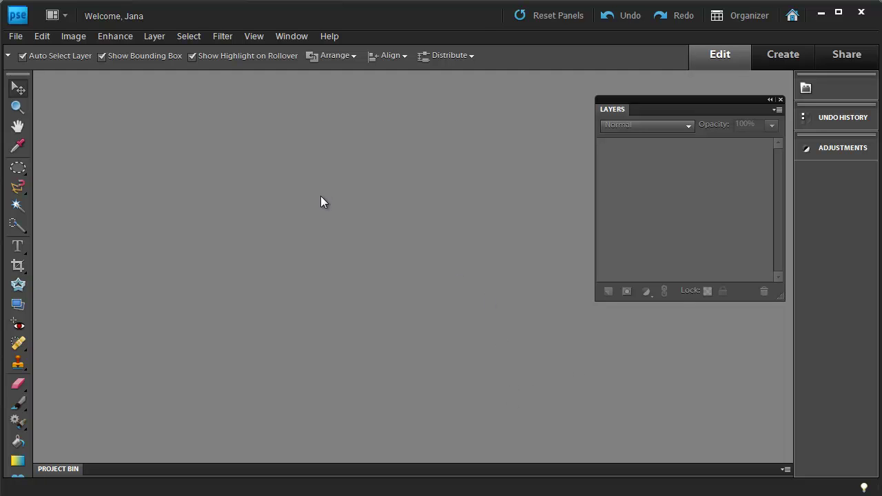
# Open Bridge12.jpg and WileySleeping12.jpg together from the CombiningTutorial folder
pyautogui.click(20, 41)
pyautogui.click(32, 61)
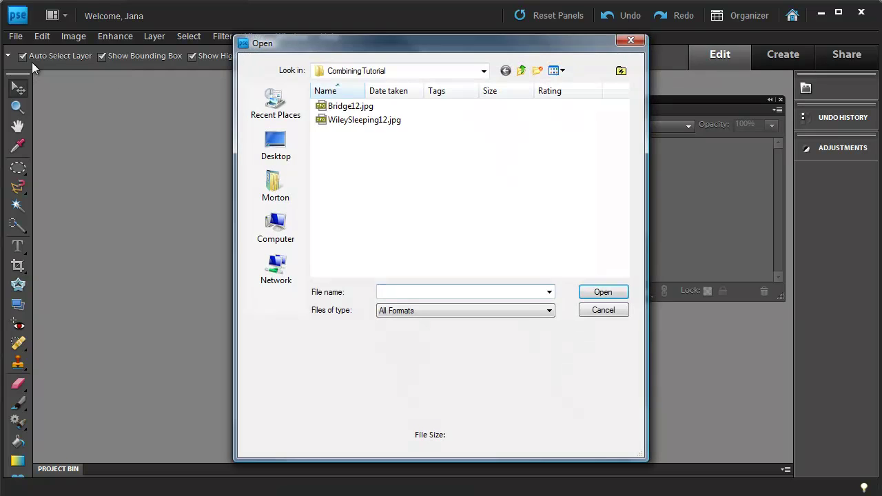
pyautogui.click(350, 108)
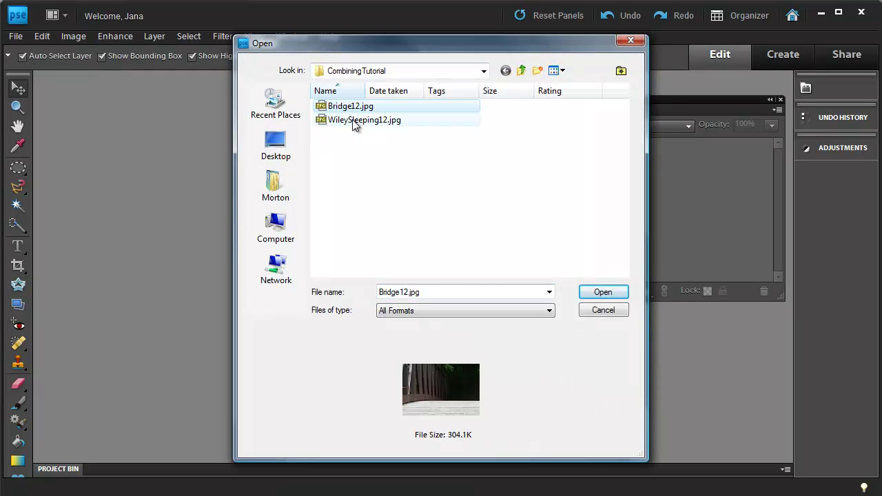
pyautogui.keyDown('ctrl'); pyautogui.click(355, 122); pyautogui.keyUp('ctrl')
pyautogui.click(604, 292)
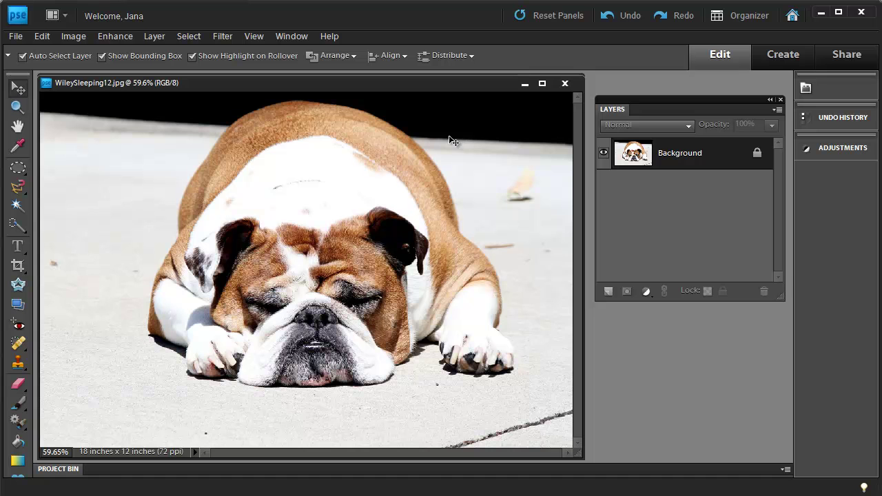
# Minimize the WileySleeping12.jpg window so Bridge12.jpg is displayed
pyautogui.click(524, 86)
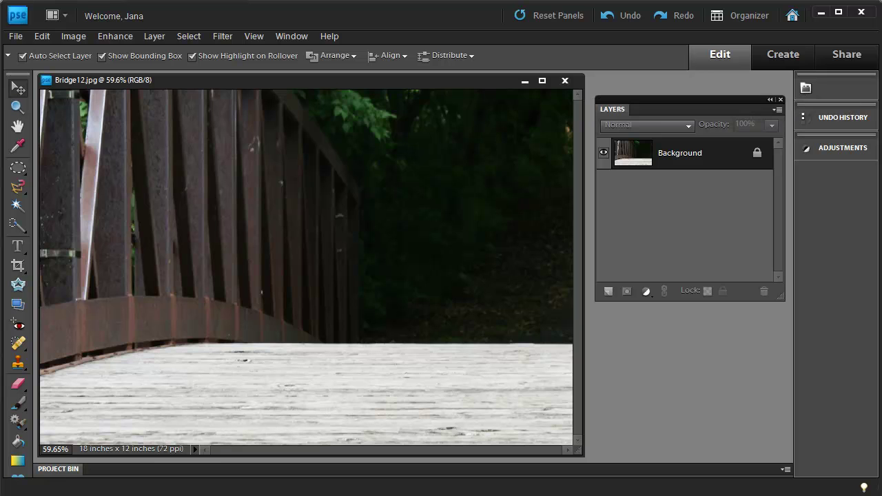
# Drag the bulldog photo onto Bridge12.jpg as a new layer
pyautogui.hotkey('ctrl', 'w')
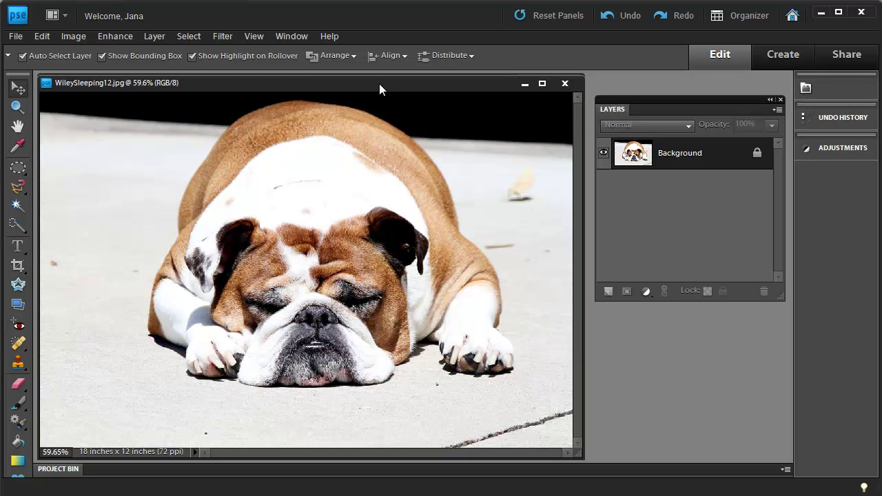
pyautogui.moveTo(379, 83); pyautogui.dragTo(427, 88)
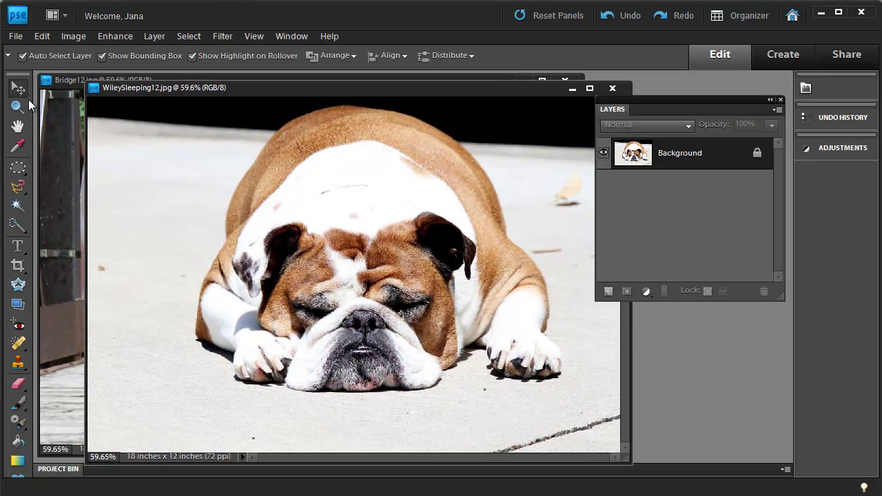
pyautogui.moveTo(249, 90); pyautogui.dragTo(345, 88)
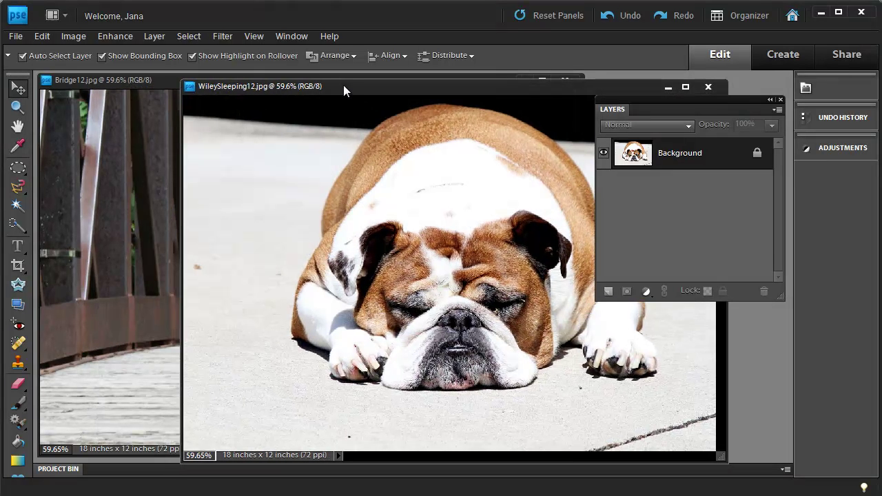
pyautogui.moveTo(386, 155); pyautogui.dragTo(142, 198)
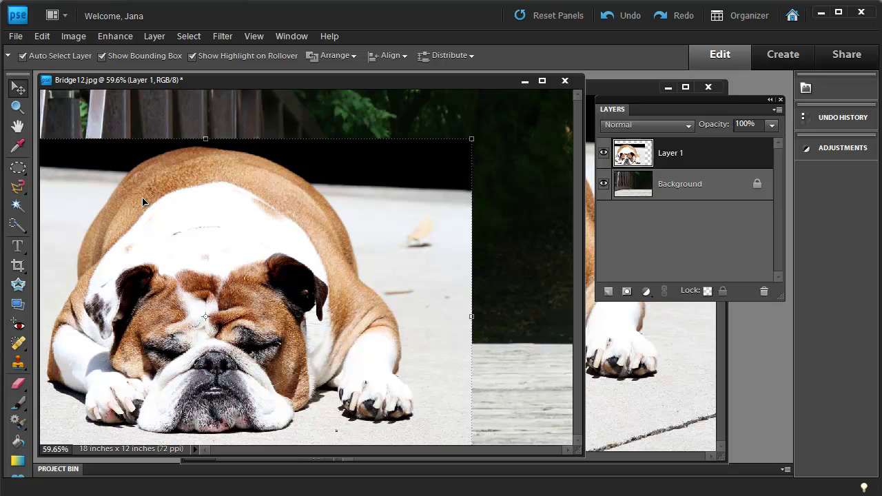
# Scale the bulldog layer down to 56.6% and shift it toward the lower right
pyautogui.click(472, 140)
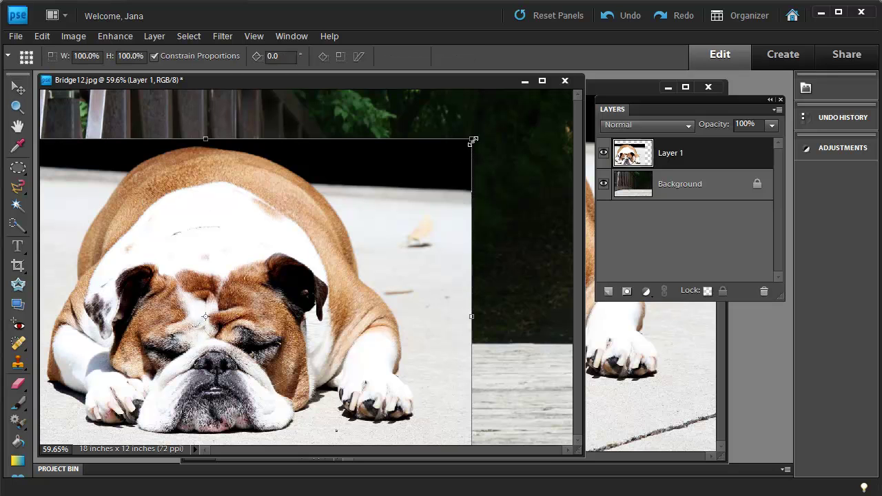
pyautogui.moveTo(472, 141); pyautogui.dragTo(281, 321)
pyautogui.moveTo(165, 347); pyautogui.dragTo(438, 266)
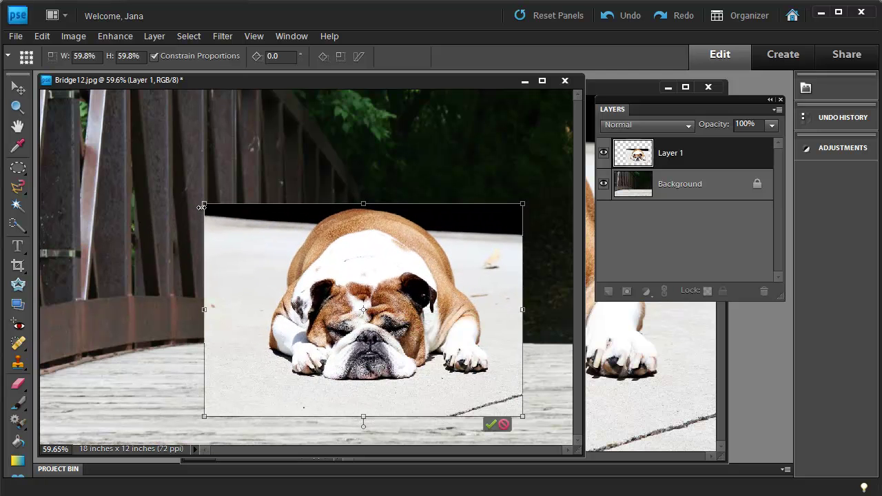
pyautogui.moveTo(202, 206); pyautogui.dragTo(223, 218)
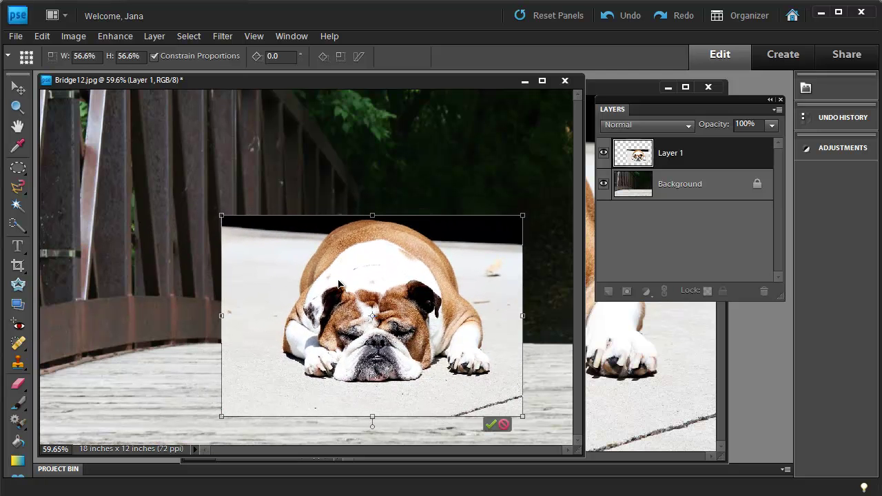
pyautogui.moveTo(343, 285); pyautogui.dragTo(401, 283)
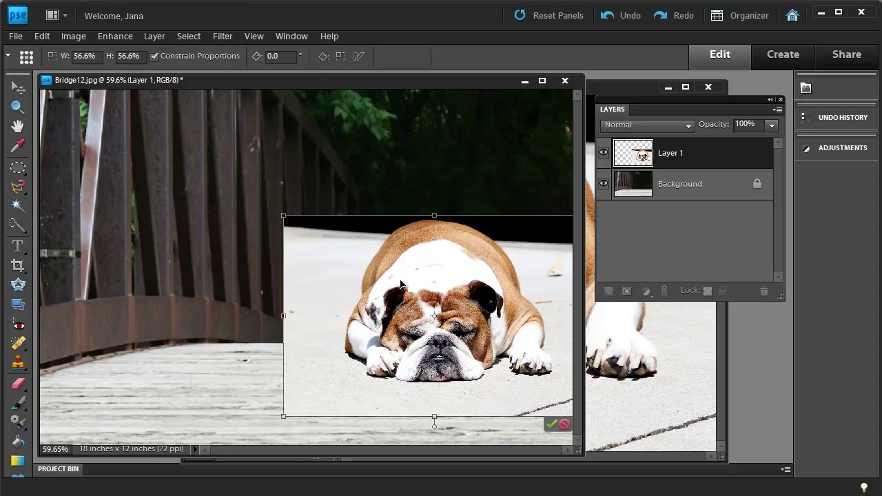
# Commit the resize and rename the layers 'wiley' (dog) and 'bridge' (background)
pyautogui.click(551, 425)
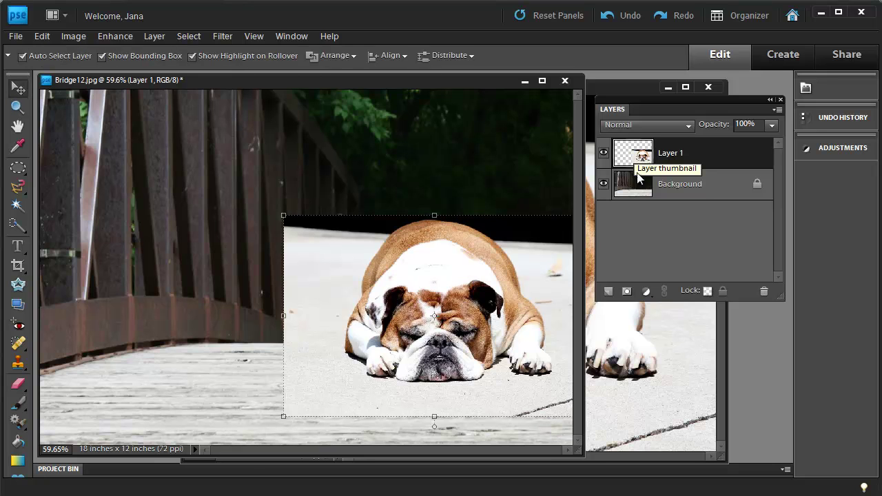
pyautogui.doubleClick(676, 156)
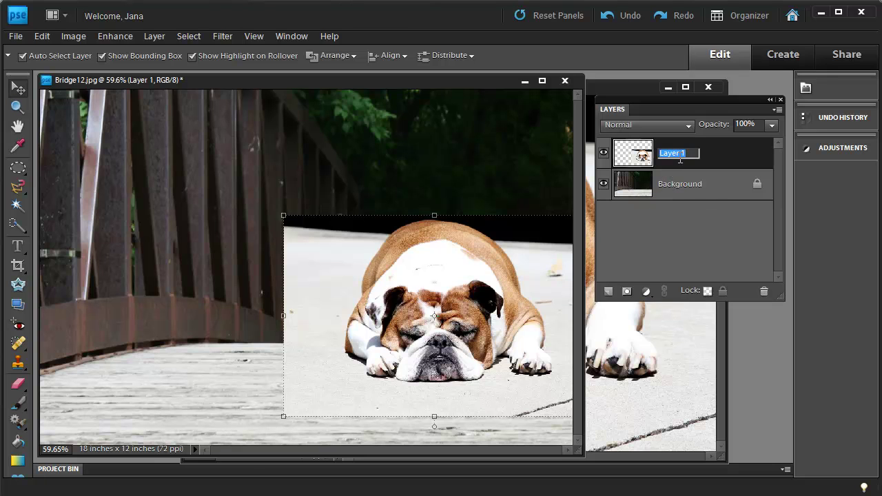
pyautogui.write('wiley')
pyautogui.doubleClick(675, 185)
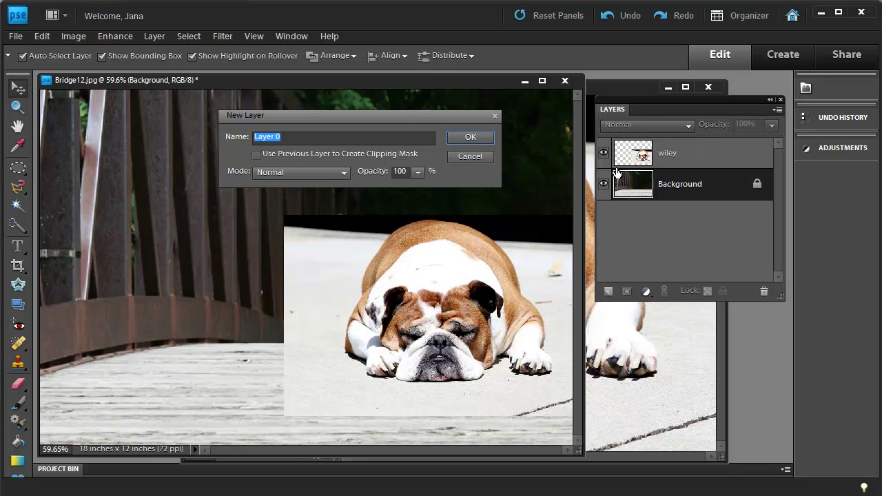
pyautogui.write('bridge')
pyautogui.click(480, 139)
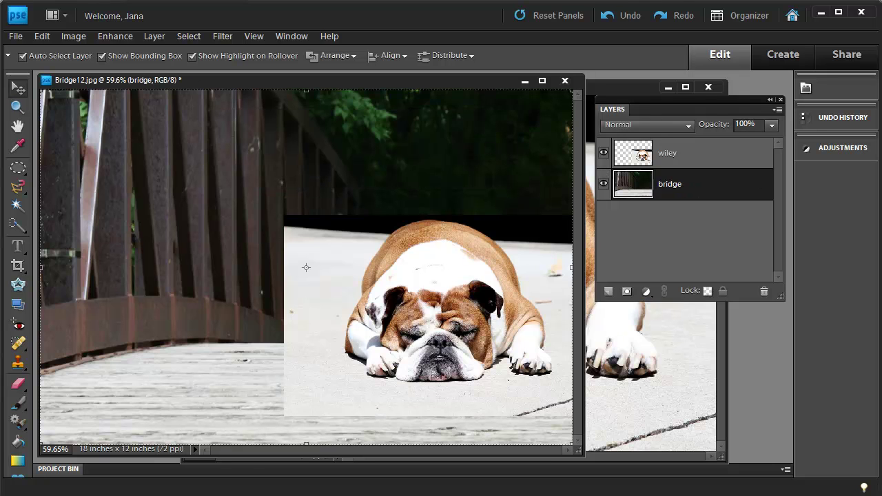
# Close the original bulldog photo and slide the wiley layer left over the bridge
pyautogui.click(671, 407)
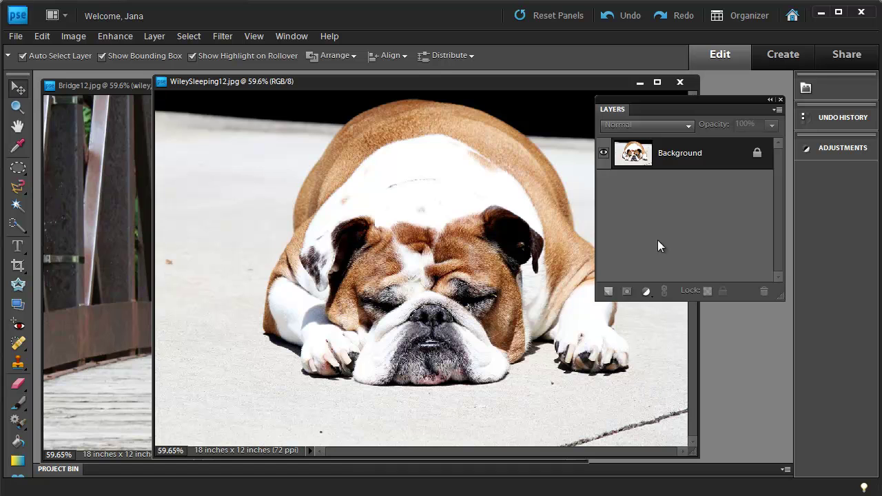
pyautogui.click(679, 82)
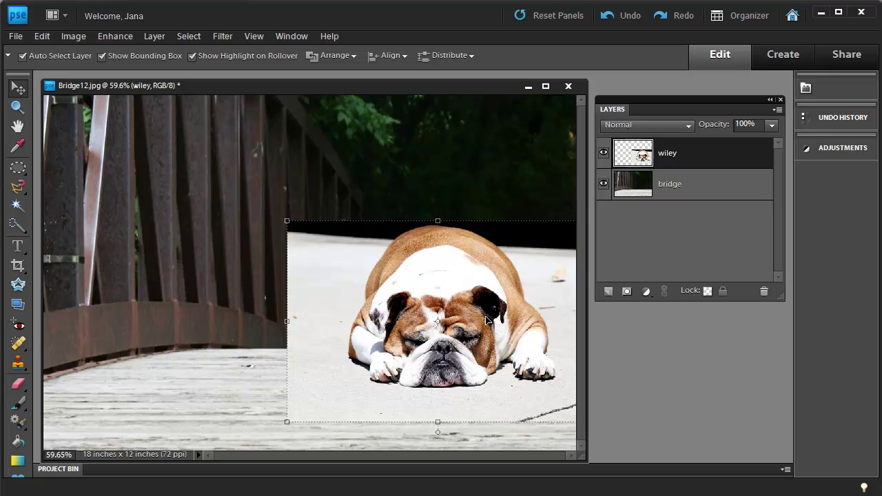
pyautogui.moveTo(462, 346); pyautogui.dragTo(422, 343)
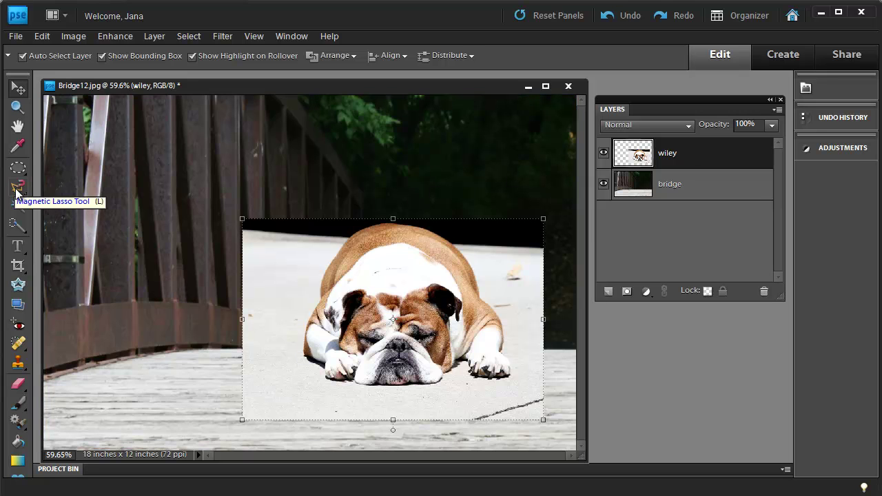
# Switch to the Magnetic Lasso Tool from the Lasso flyout
pyautogui.click(17, 192)
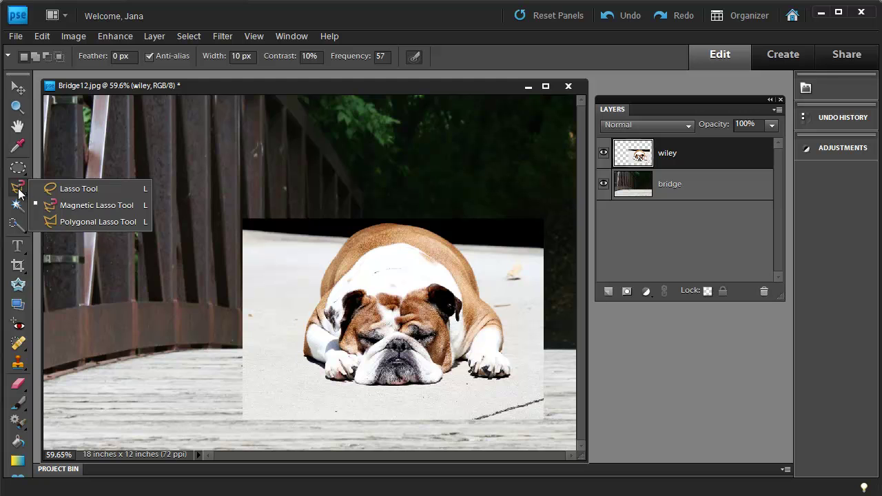
pyautogui.click(62, 206)
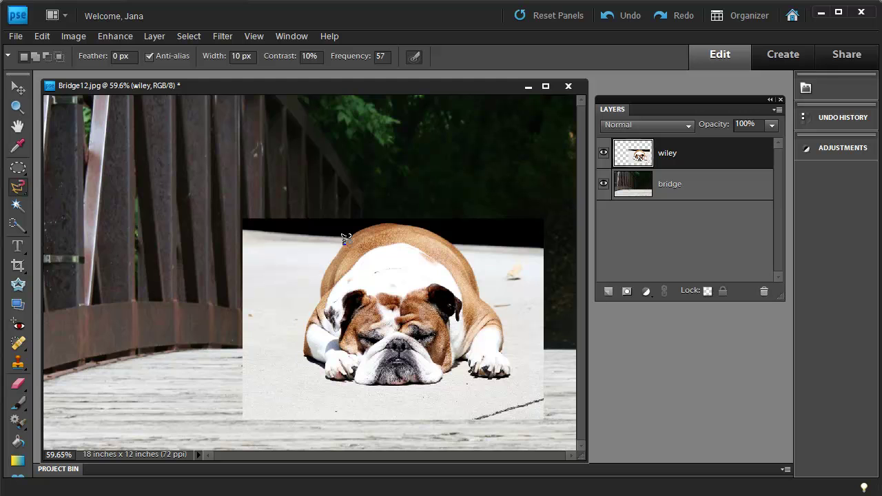
# Trace the Magnetic Lasso around the bulldog's outline, starting at its back
pyautogui.click(344, 241)
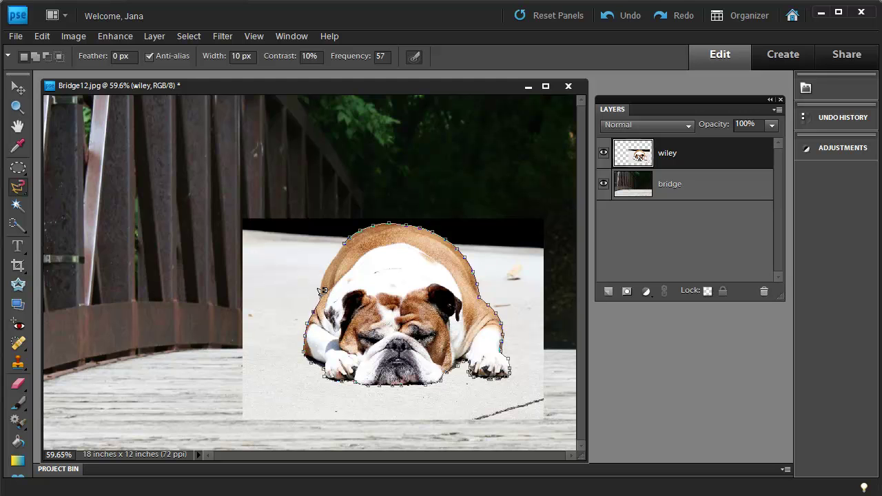
# Close the lasso path into a selection and feather it by 3 pixels
pyautogui.click(348, 247)
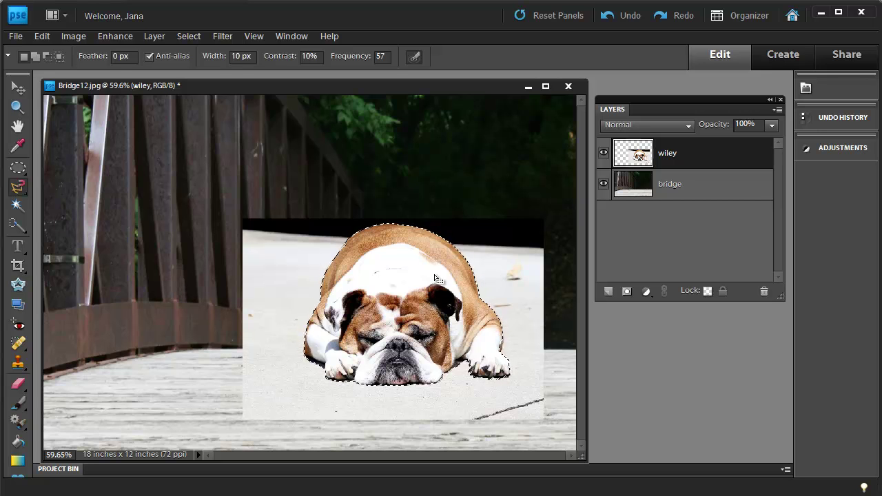
pyautogui.click(186, 41)
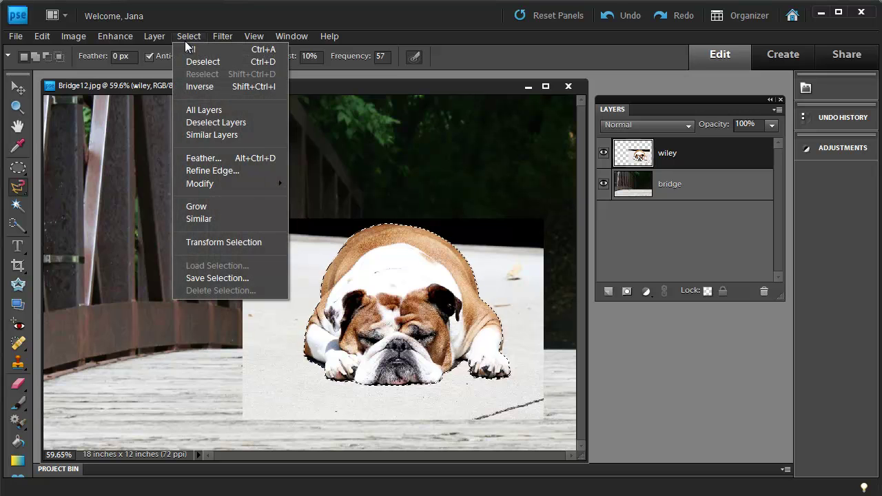
pyautogui.click(204, 158)
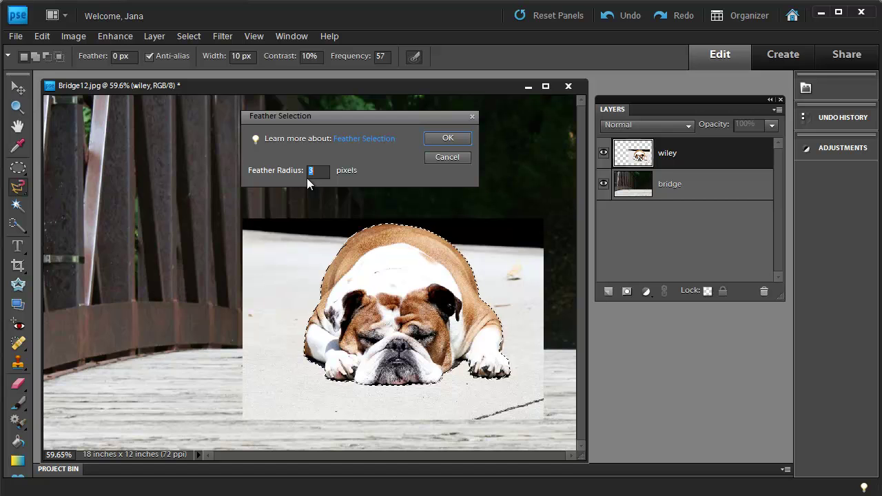
pyautogui.click(448, 140)
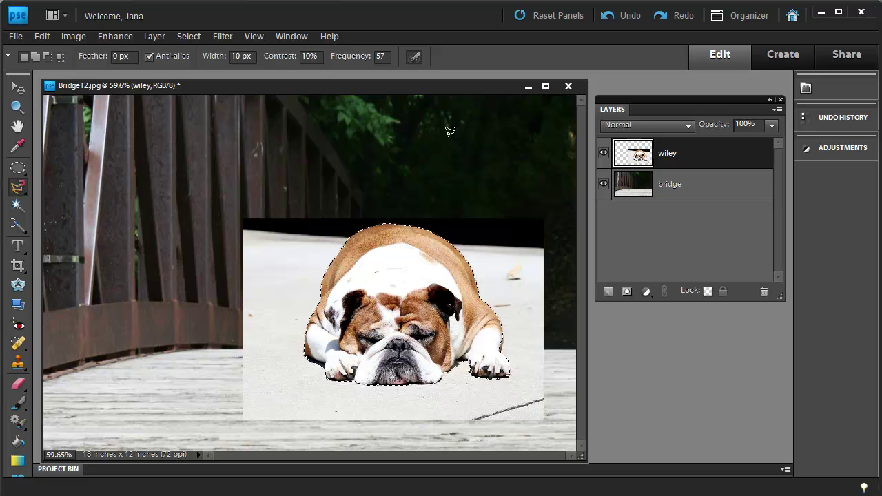
# Invert the selection, delete the driveway background, and deselect
pyautogui.click(193, 40)
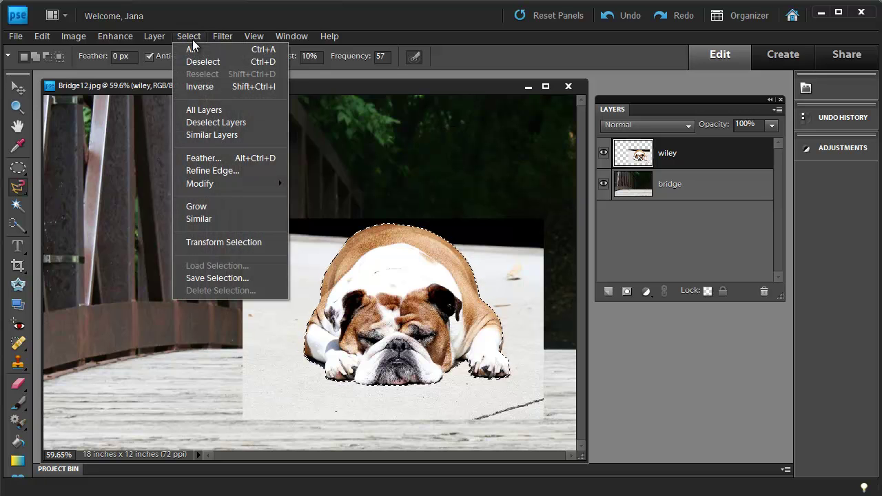
pyautogui.click(197, 86)
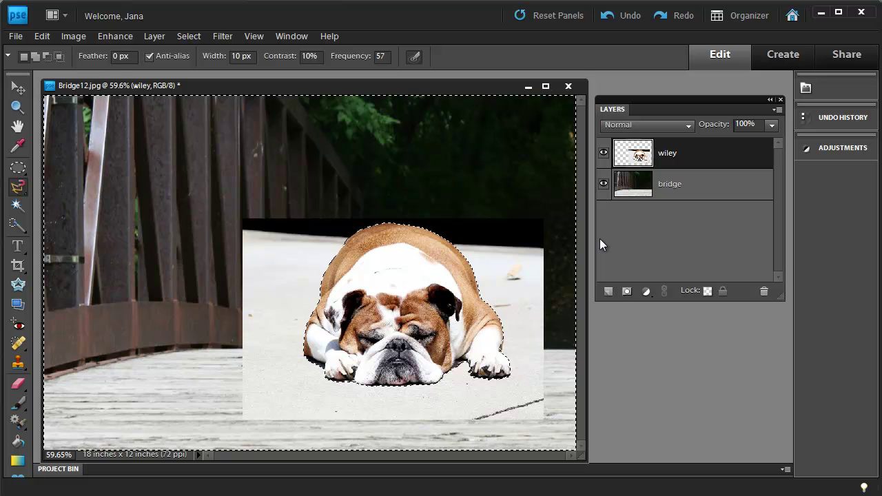
pyautogui.press('Delete')
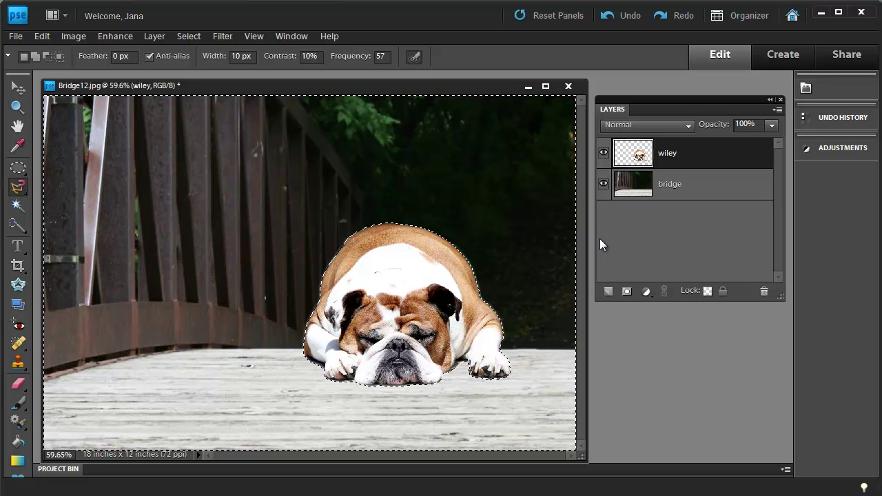
pyautogui.hotkey('ctrl', 'd')
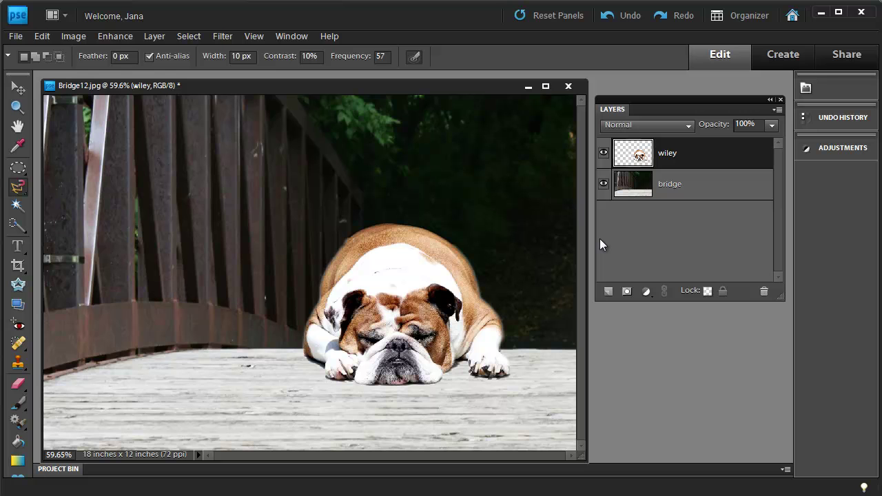
# Move the cut-out dog right and scale it to 91.1%, committing the change
pyautogui.press('v')
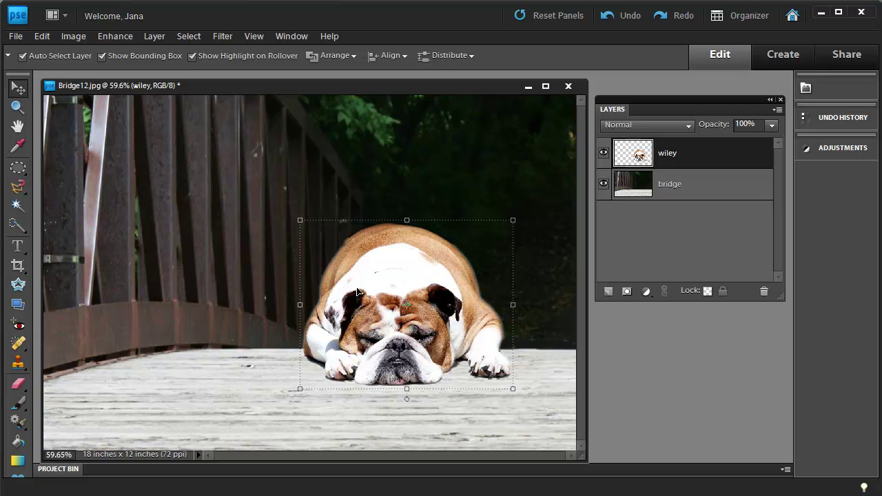
pyautogui.moveTo(368, 299); pyautogui.dragTo(408, 310)
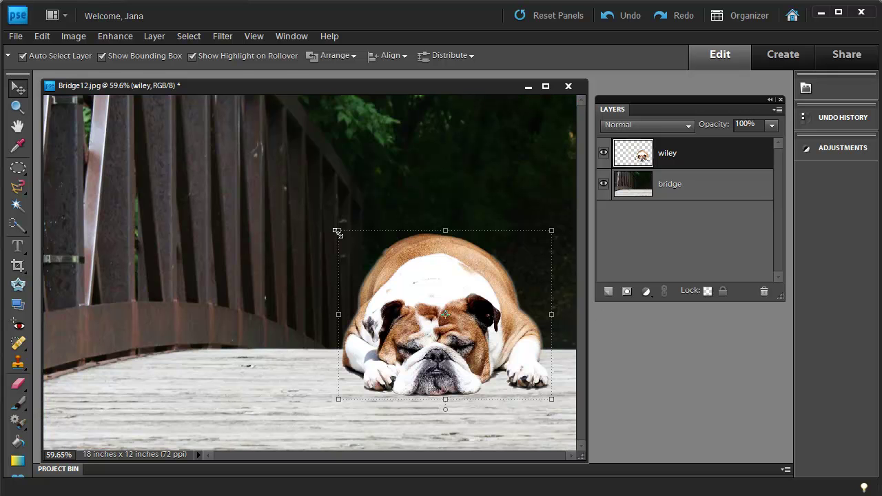
pyautogui.moveTo(338, 231); pyautogui.dragTo(357, 246)
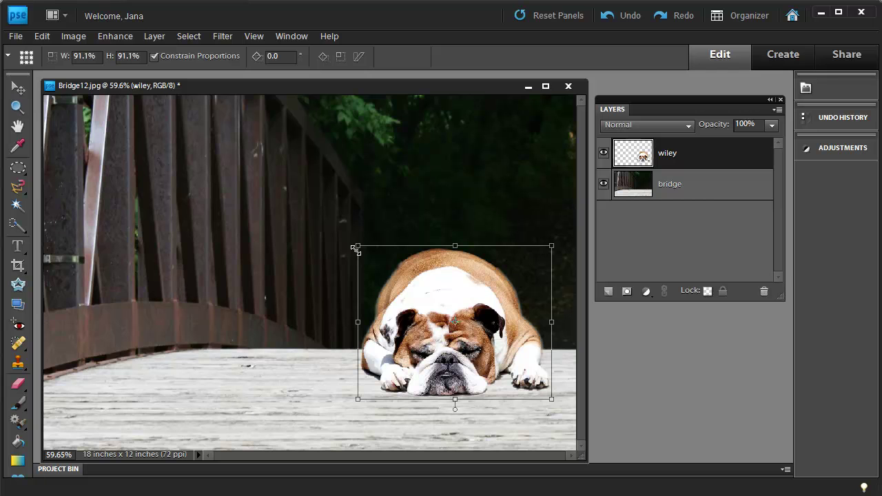
pyautogui.moveTo(438, 303); pyautogui.dragTo(445, 303)
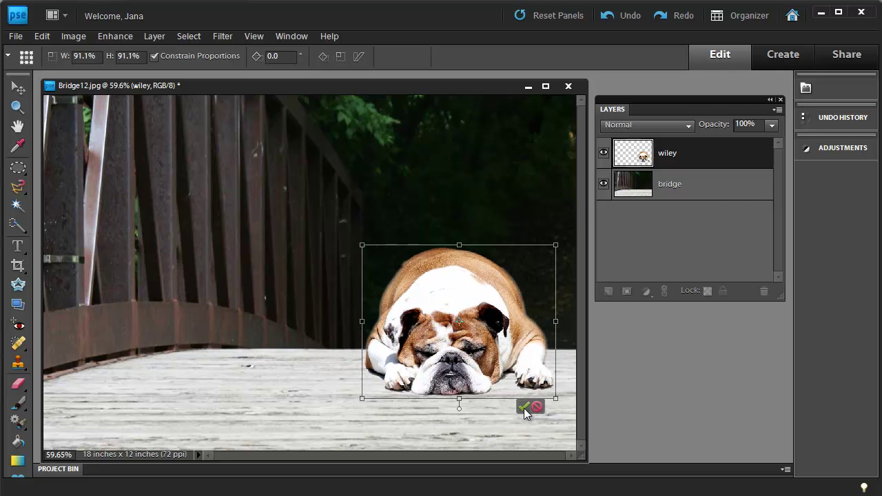
pyautogui.click(523, 407)
pyautogui.click(454, 425)
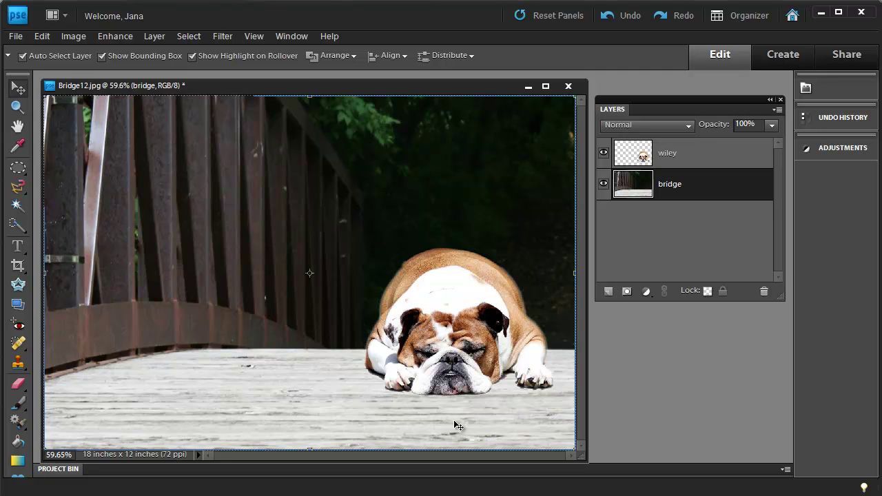